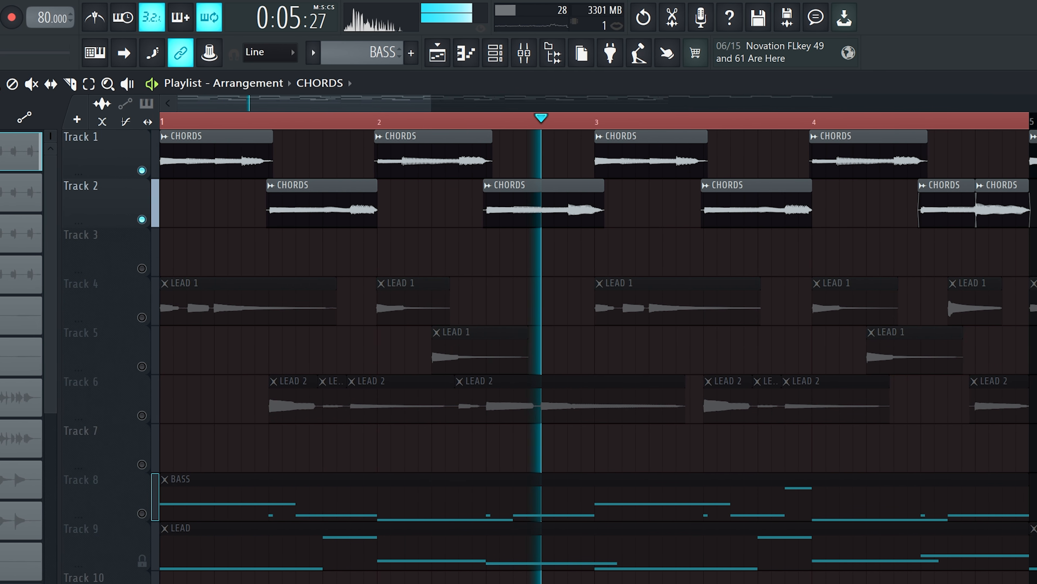
# Play the soloed chords and review the Guitar Rig 6 effect chain on the first REC mixer track.
pyautogui.press('space')
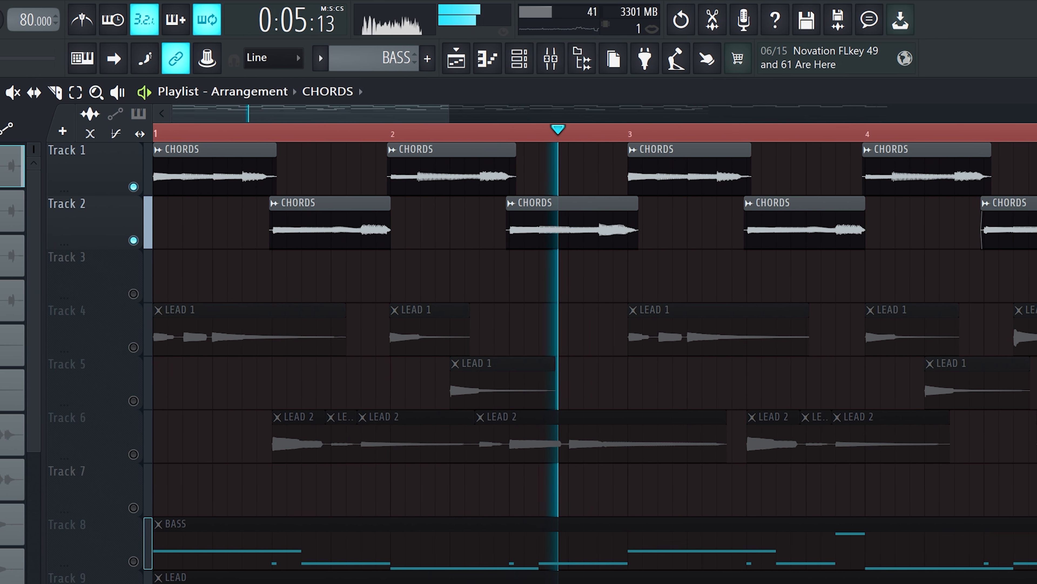
pyautogui.press('space')
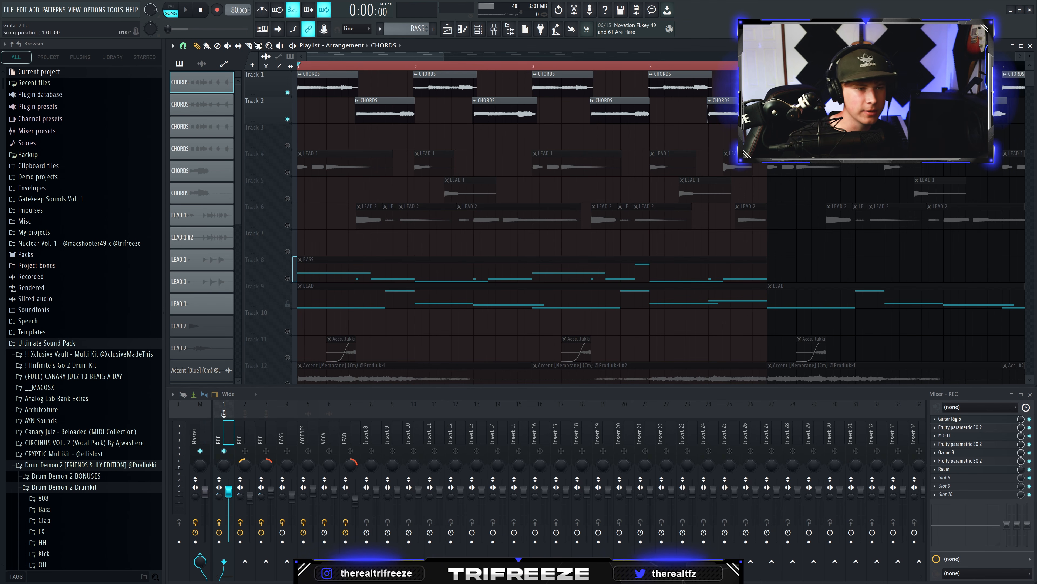
pyautogui.click(991, 419)
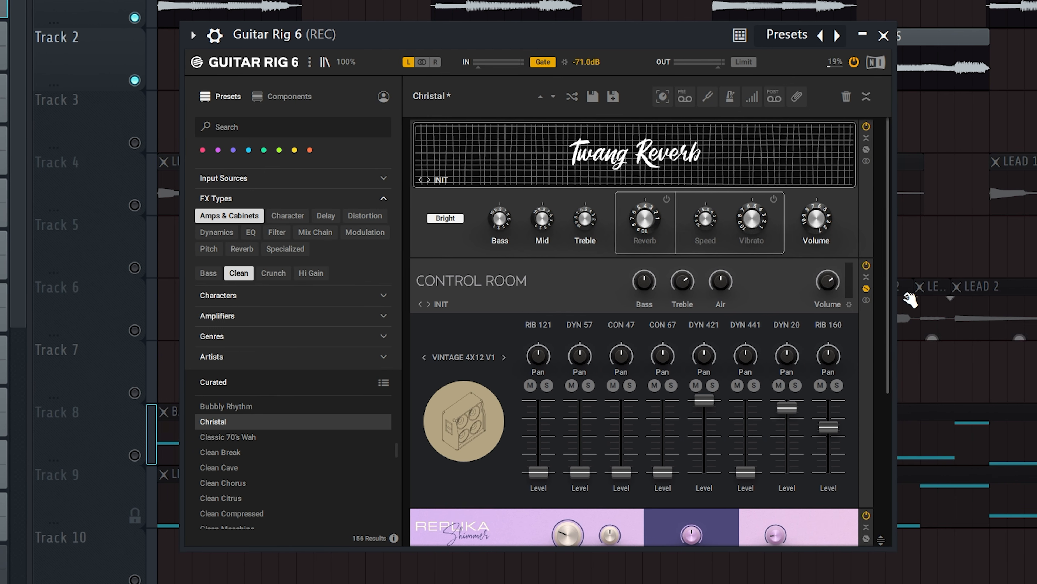
pyautogui.moveTo(888, 352); pyautogui.dragTo(884, 502)
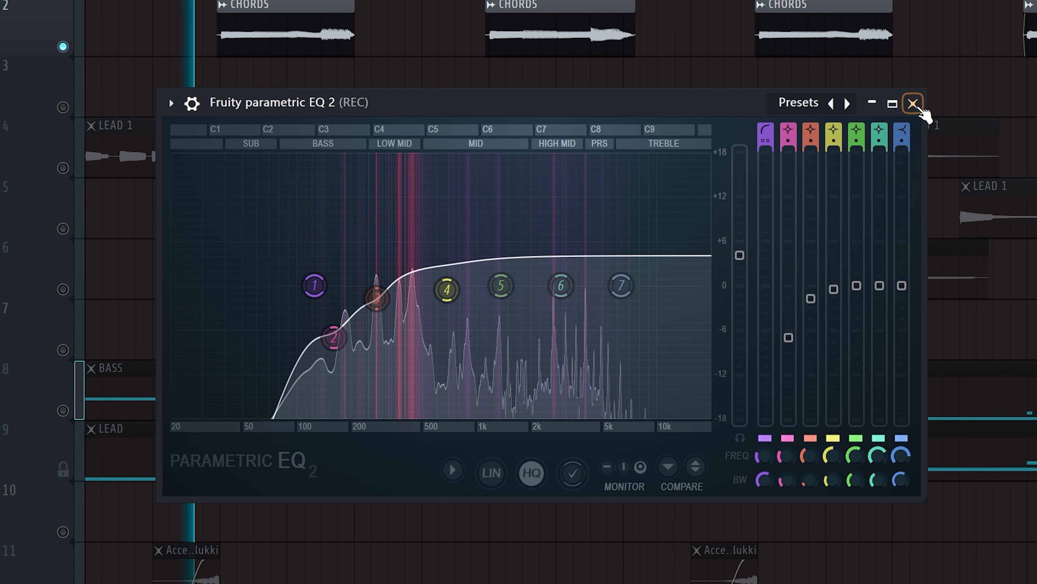
# Examine the settings of the first two Fruity parametric EQ 2 instances and MO-TT on the chords, closing each plugin.
pyautogui.click(901, 105)
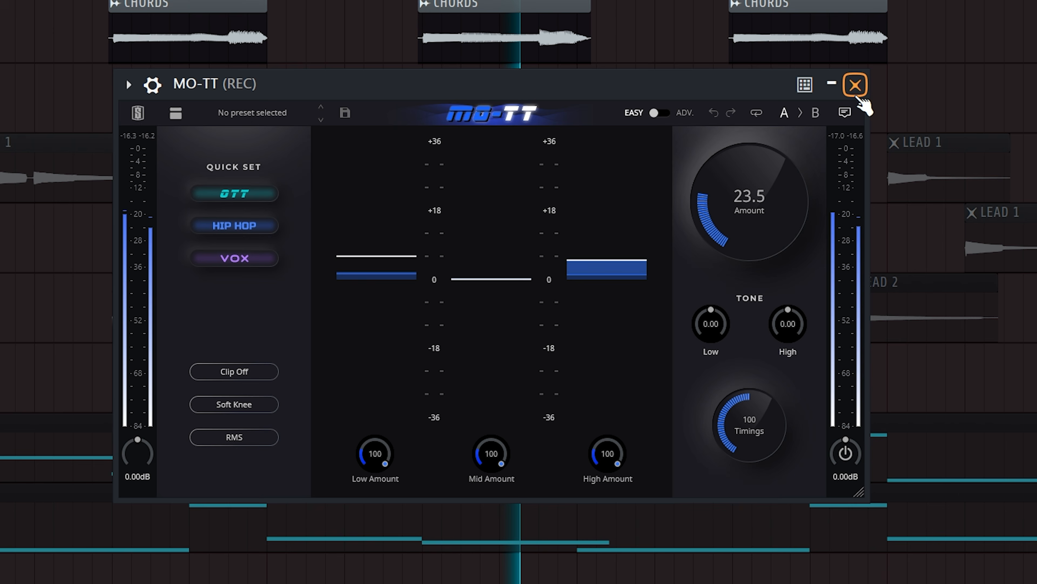
pyautogui.click(847, 84)
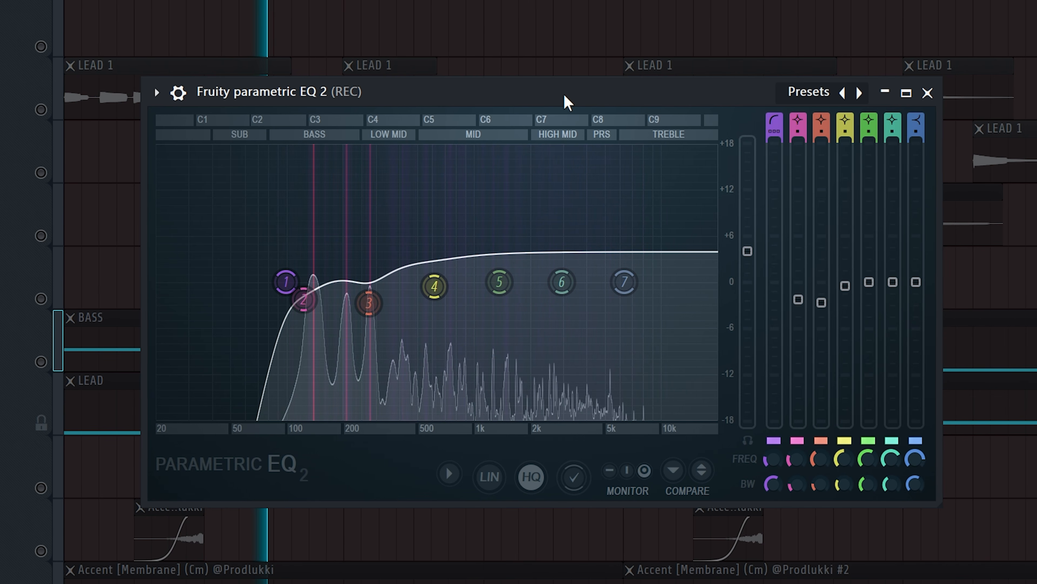
pyautogui.click(928, 93)
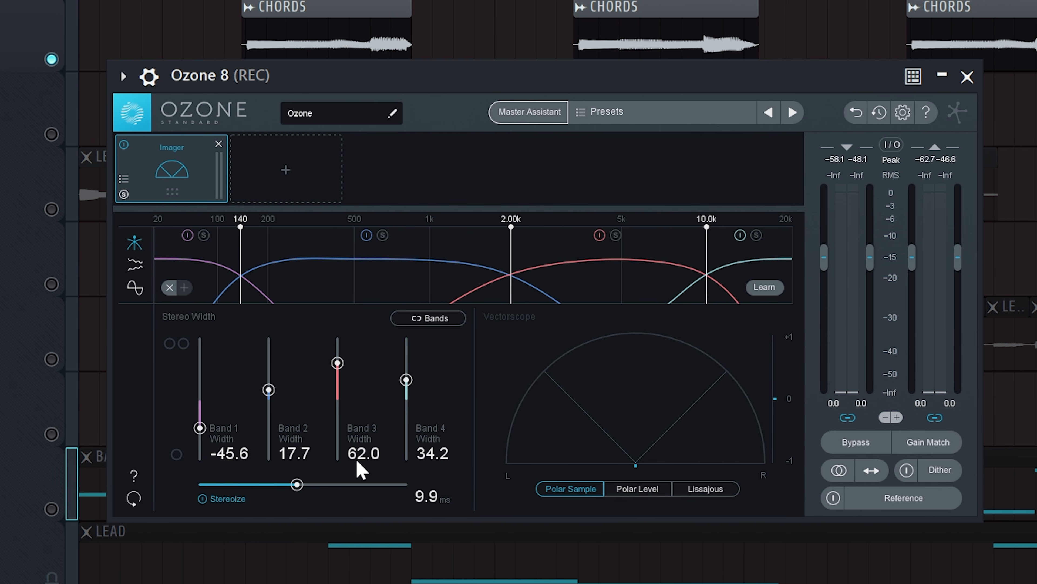
# Play the chords to examine Ozone 8's stereo widths and the parametric EQ that follows it.
pyautogui.press('space')
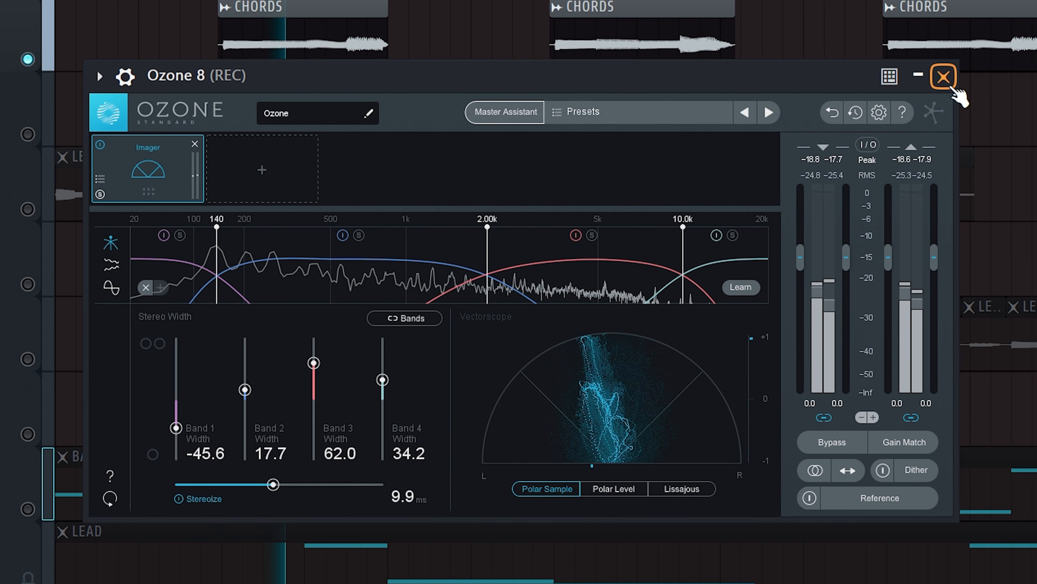
pyautogui.click(952, 87)
pyautogui.moveTo(285, 102); pyautogui.dragTo(438, 112)
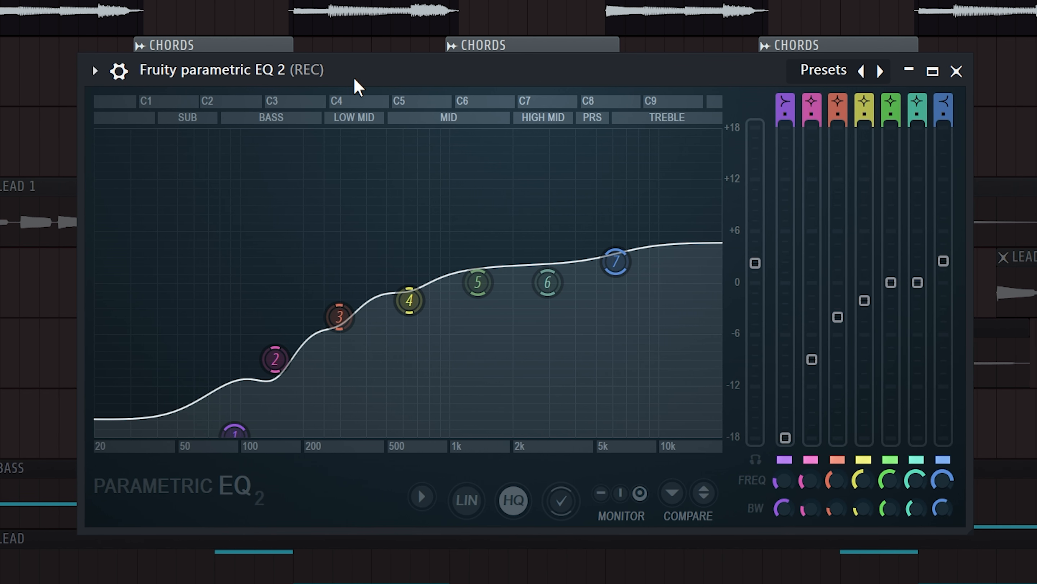
pyautogui.press('space')
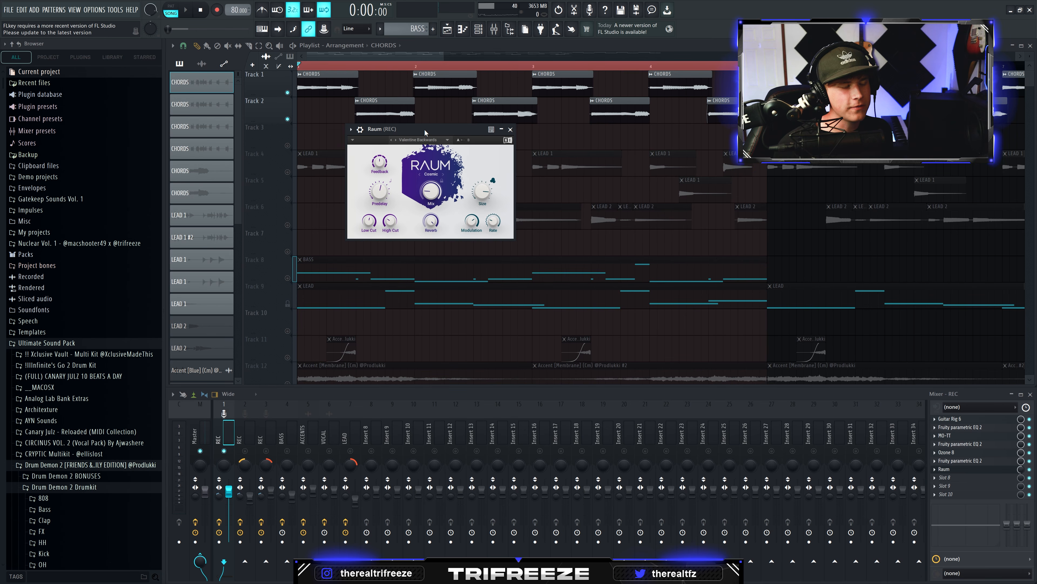
# Show Raum's factory presets, including the Creative category, and dismiss the list.
pyautogui.click(420, 139)
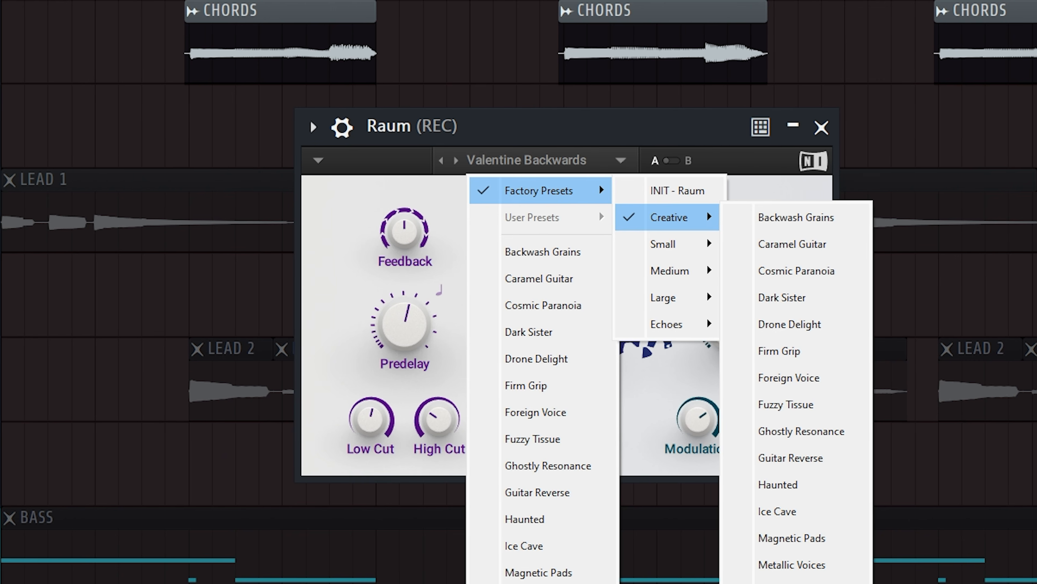
pyautogui.click(525, 125)
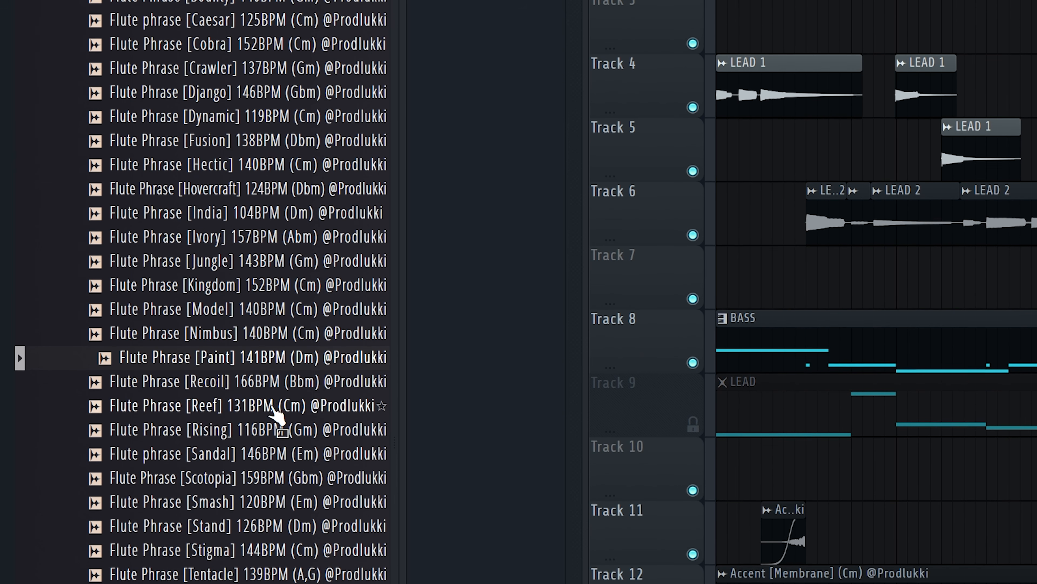
# Browse the phrase samples of the Origins Samplemakers toolkit, auditioning flute and string phrases.
pyautogui.click(255, 375)
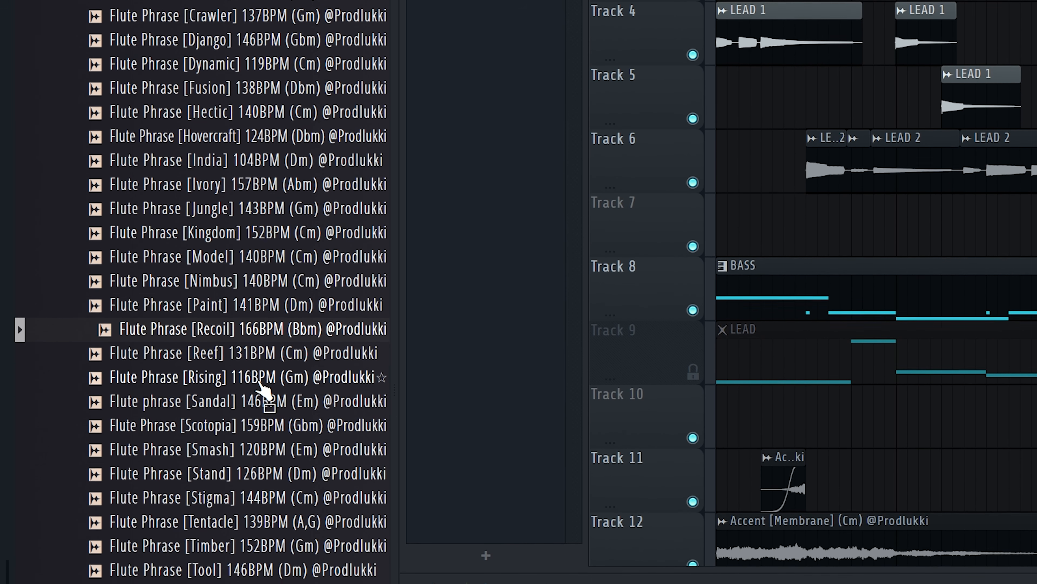
pyautogui.scroll(-3, 255, 367)
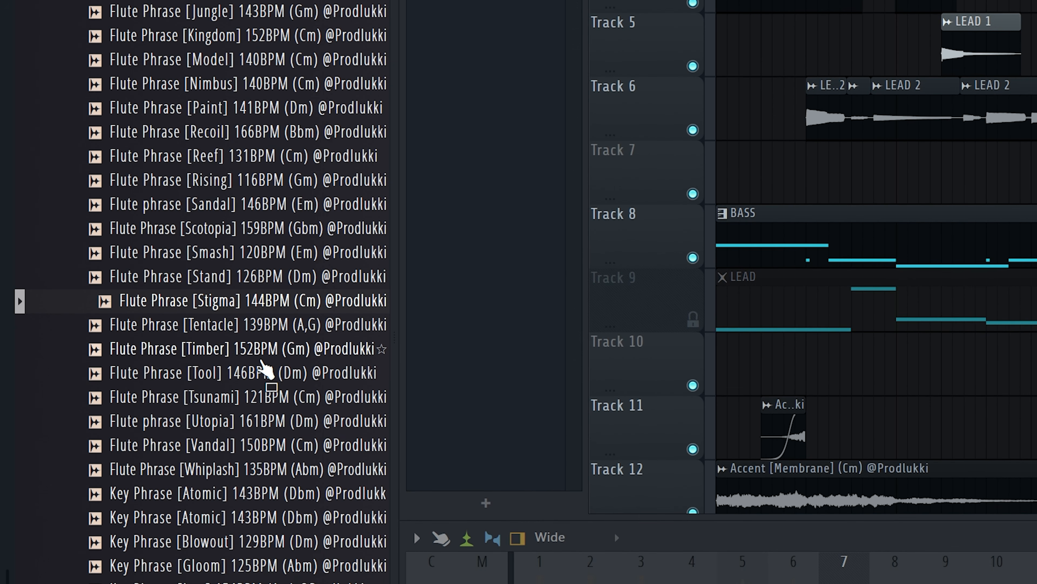
pyautogui.scroll(-6, 262, 349)
pyautogui.click(263, 377)
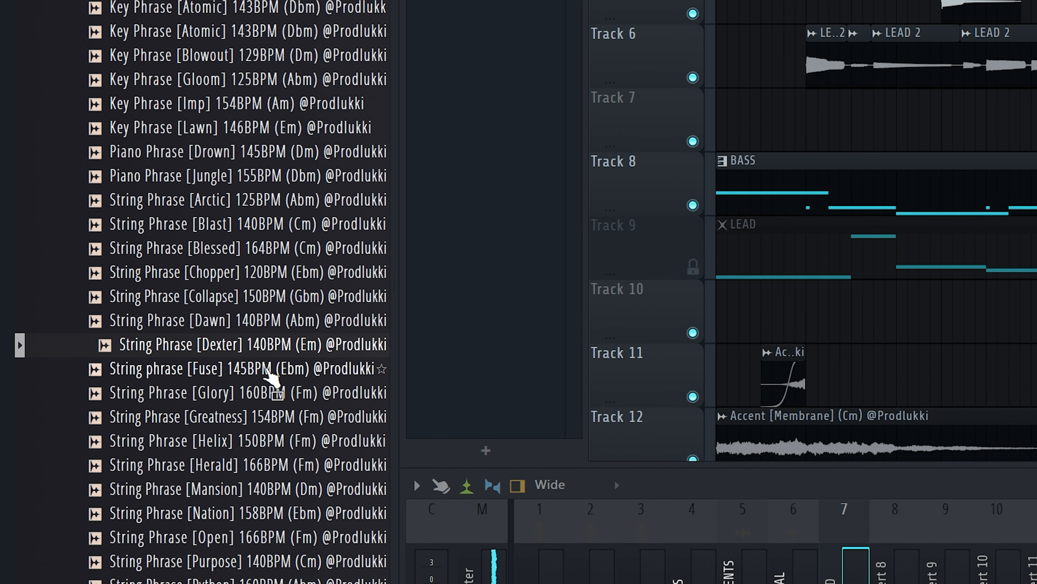
pyautogui.click(268, 530)
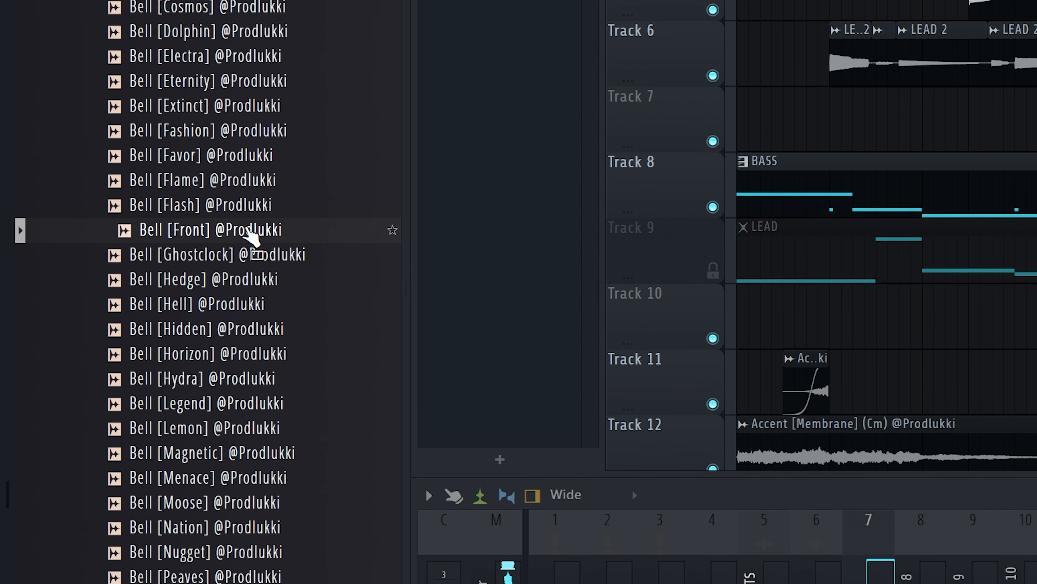
# Audition bell one-shots from the toolkit's Oneshot Kit.
pyautogui.scroll(-2, 99, 289)
pyautogui.click(99, 307)
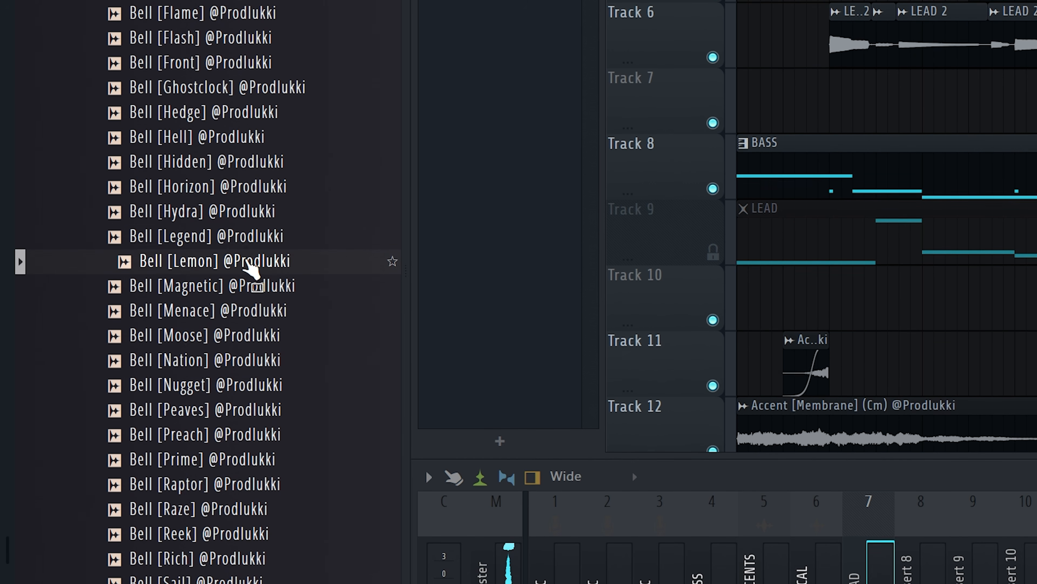
pyautogui.press('Down')
pyautogui.press('Down')
pyautogui.press('Down')
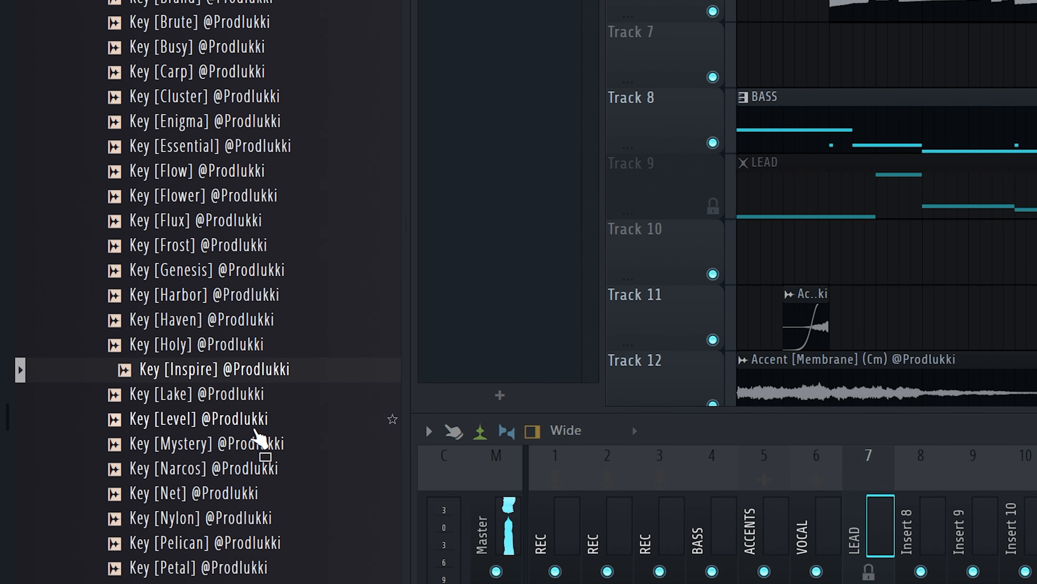
# Audition a run of key one-shots from the Oneshot Kit.
pyautogui.press('Down')
pyautogui.press('Down')
pyautogui.press('Down')
pyautogui.press('Down')
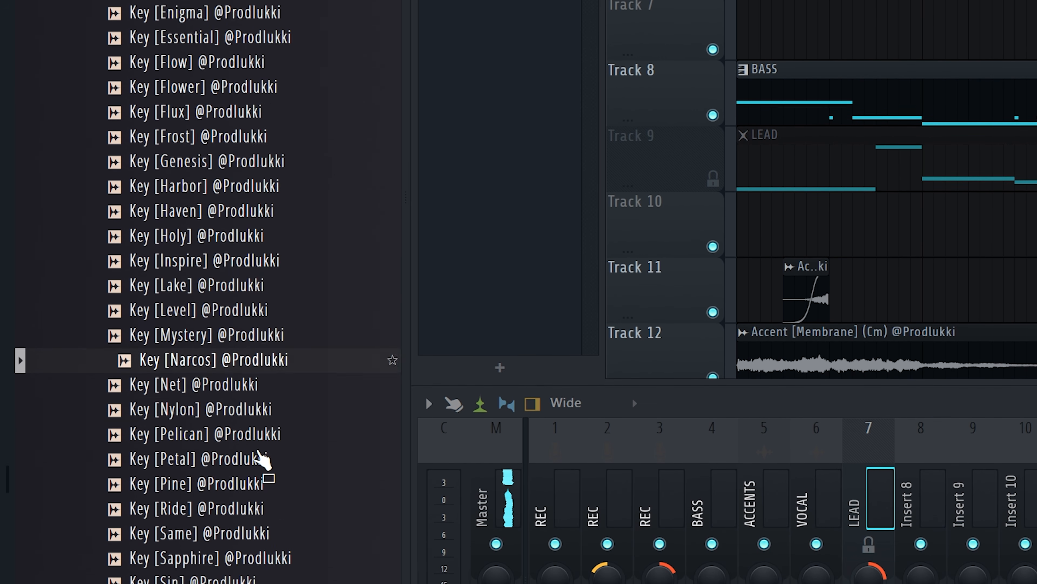
# Leave the key samples and audition pad one-shots from the Oneshot Kit.
pyautogui.scroll(-3, 245, 351)
pyautogui.scroll(4, 243, 311)
pyautogui.press('Left')
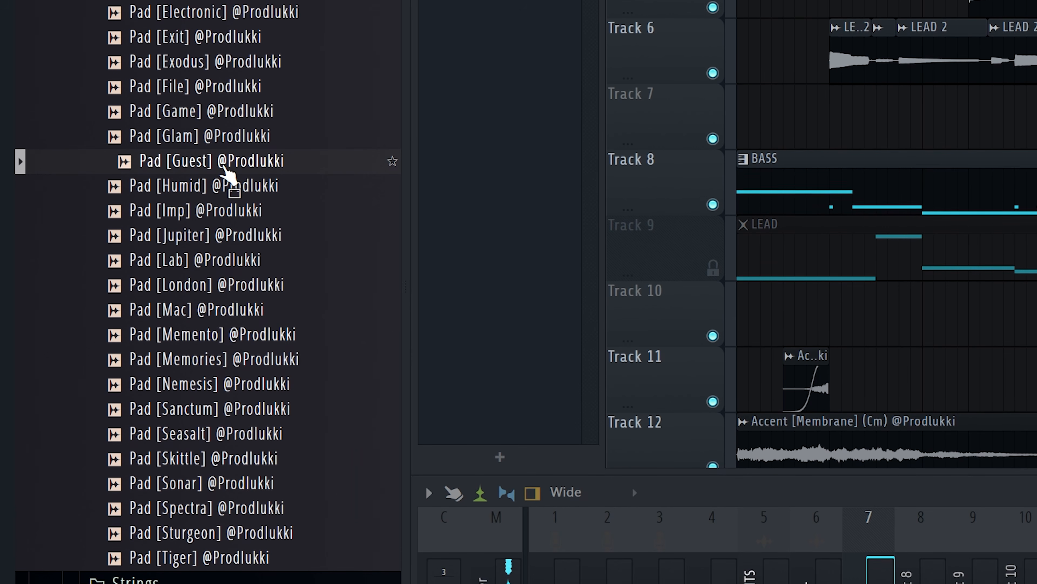
pyautogui.click(241, 425)
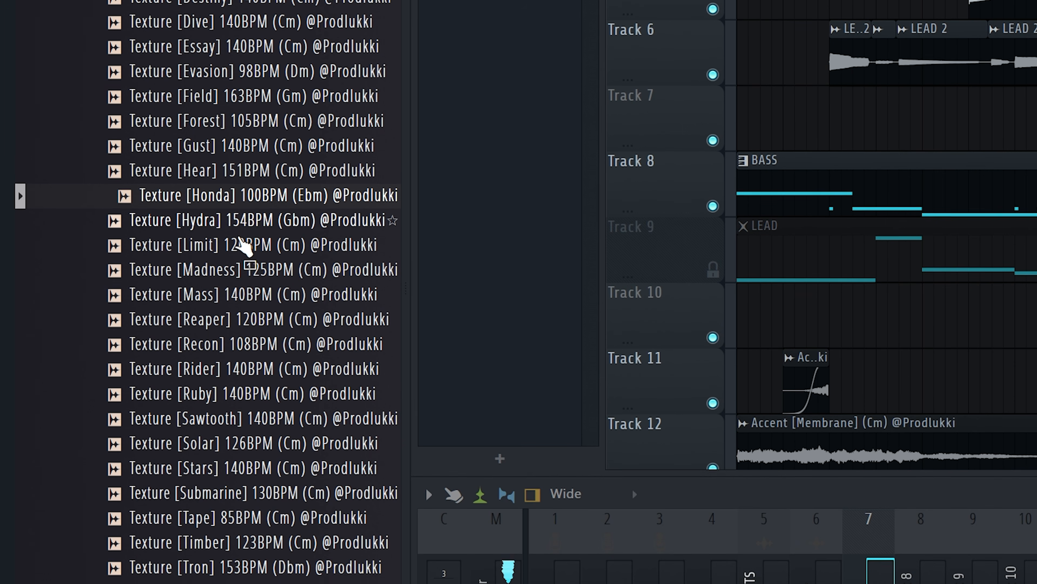
# Audition texture samples from the Oneshot Kit, including Texture [Recon], Texture [Ruby] and Texture [Timber].
pyautogui.click(183, 236)
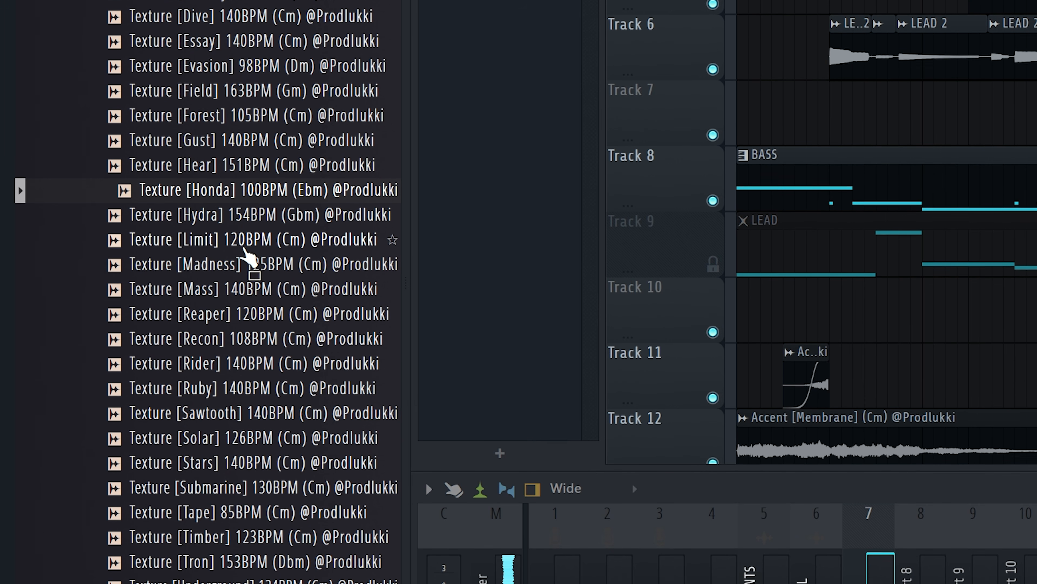
pyautogui.click(282, 332)
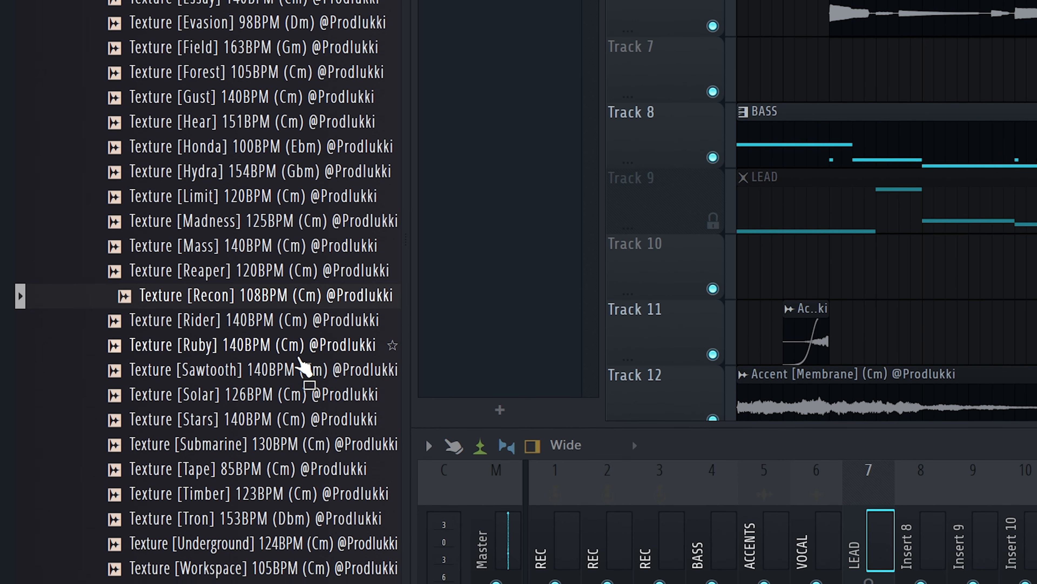
pyautogui.click(299, 347)
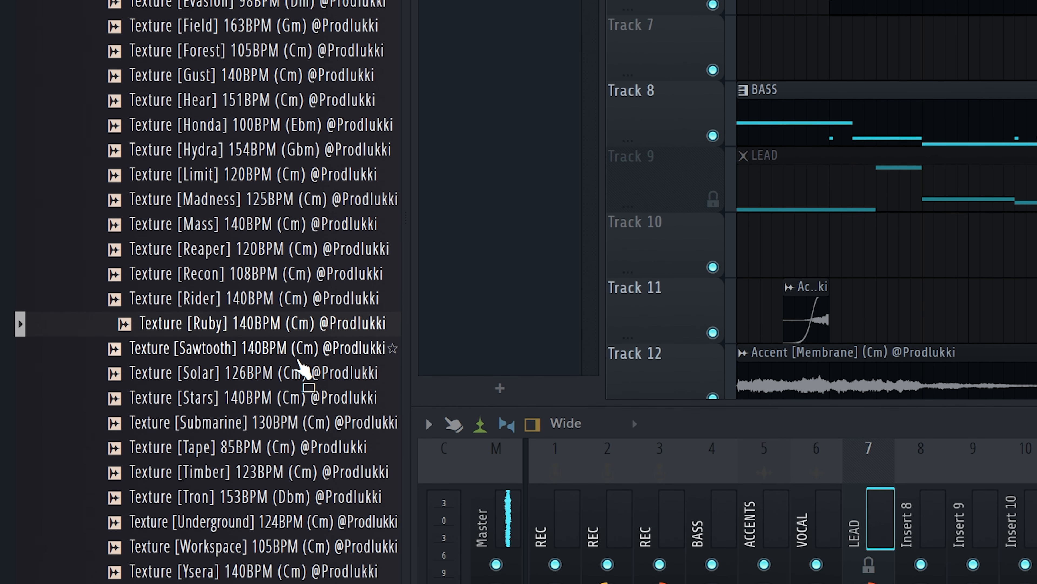
pyautogui.click(301, 466)
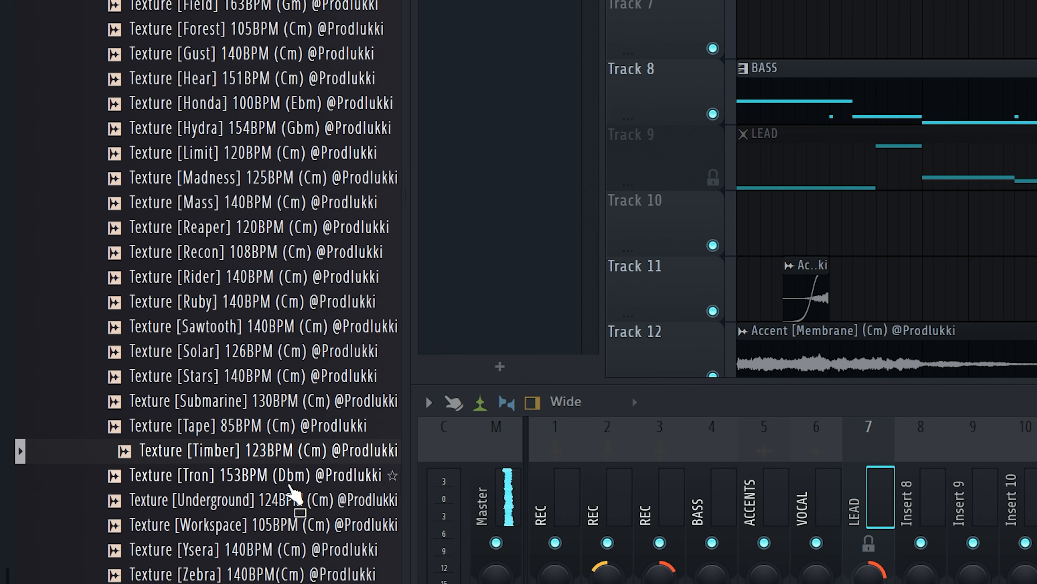
pyautogui.click(266, 73)
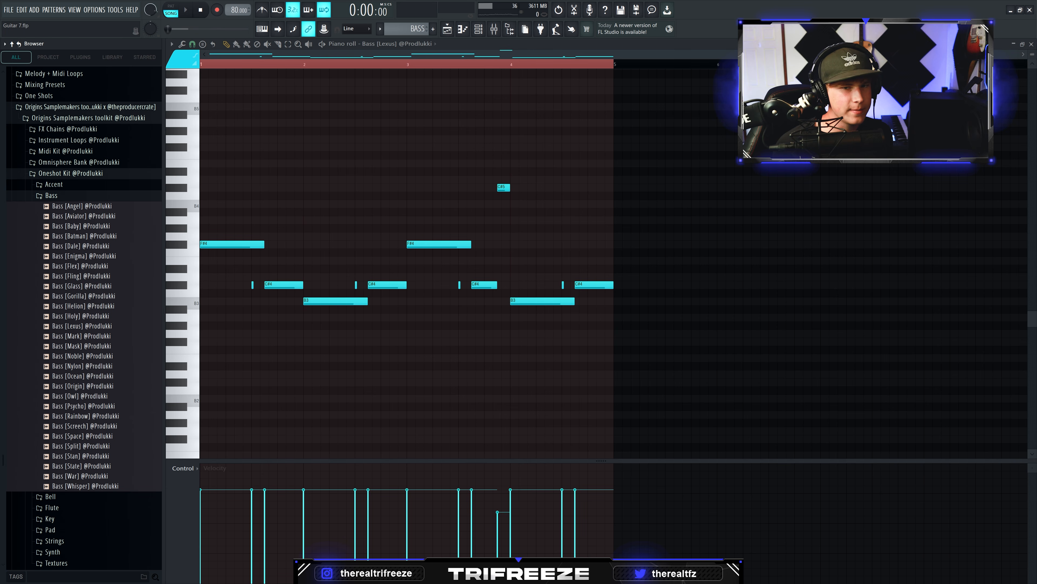
# Close the bass pattern's piano roll and audition bass one-shots such as Bass [Angel] from the Oneshot Kit.
pyautogui.click(1032, 44)
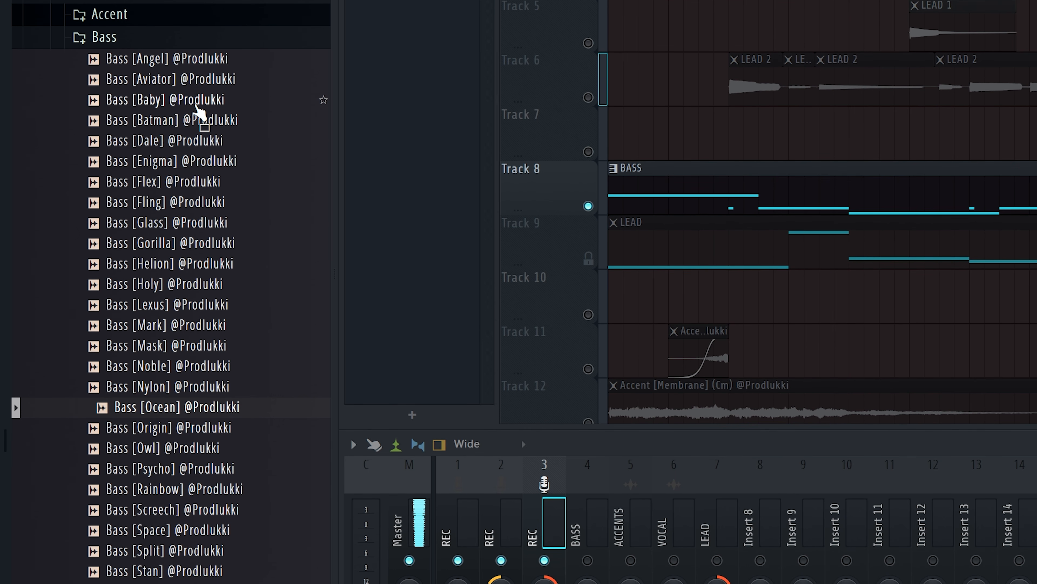
pyautogui.click(98, 206)
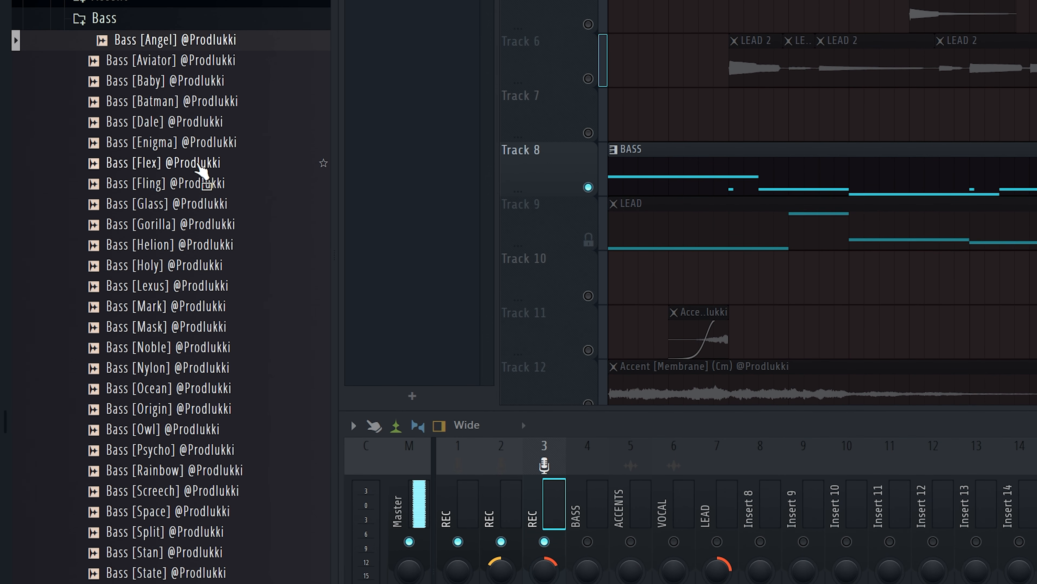
pyautogui.click(209, 533)
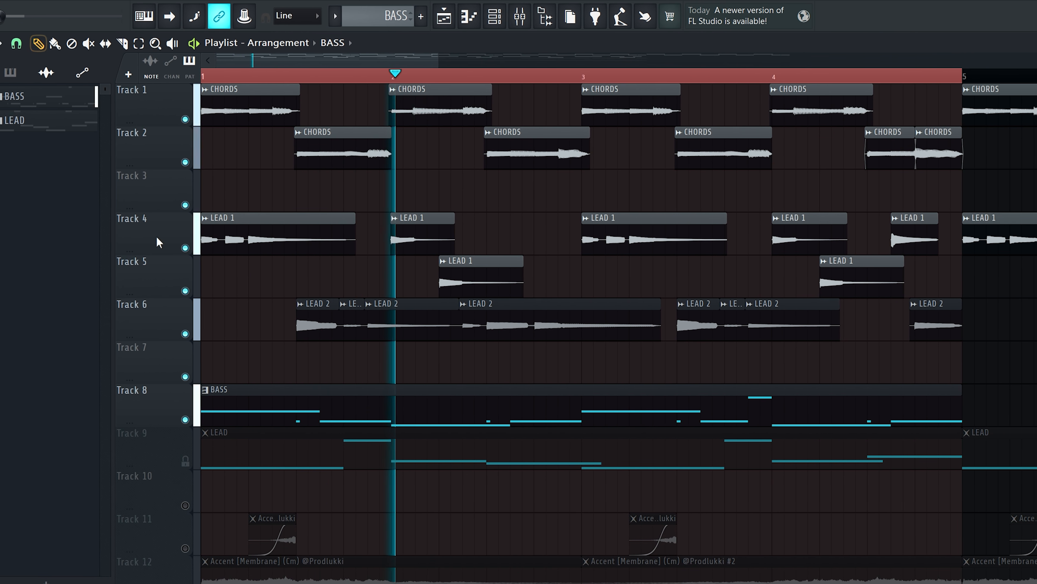
# Expand the Oneshot Kit's Accent folder and audition accents such as Accent [Stimulate].
pyautogui.scroll(-1, 172, 270)
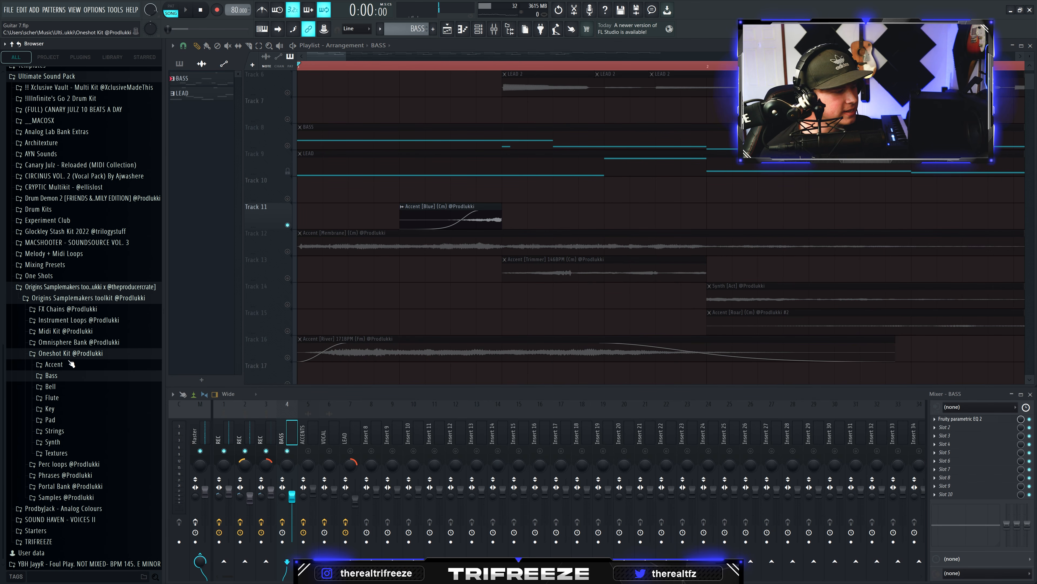
pyautogui.click(70, 362)
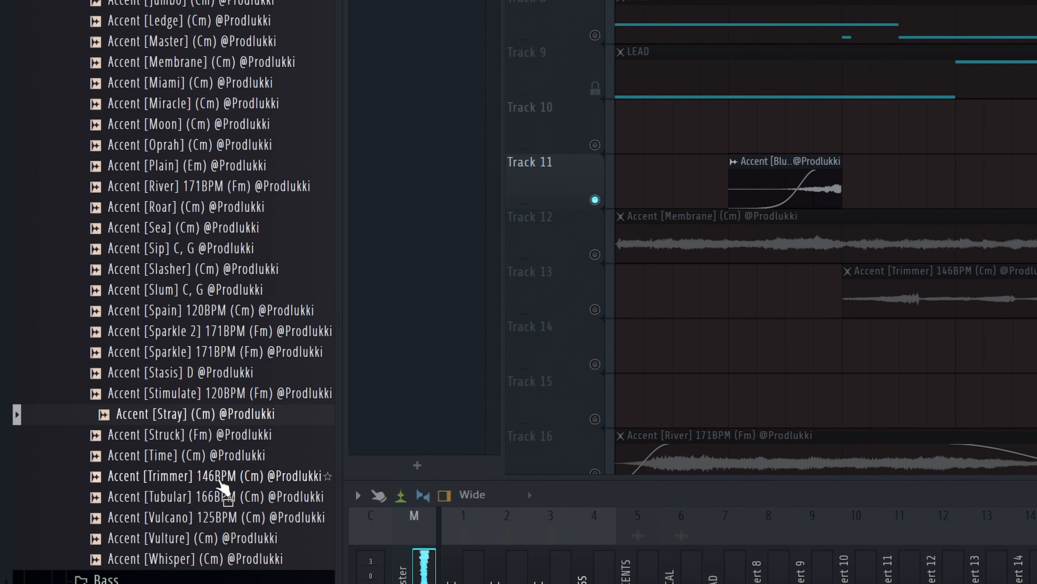
pyautogui.click(220, 477)
pyautogui.click(206, 394)
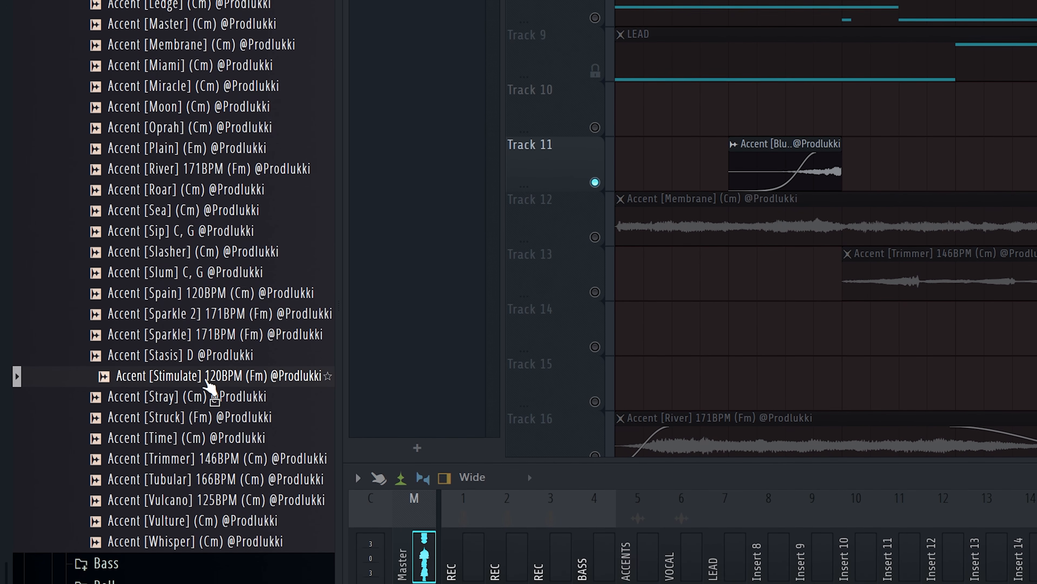
pyautogui.click(204, 499)
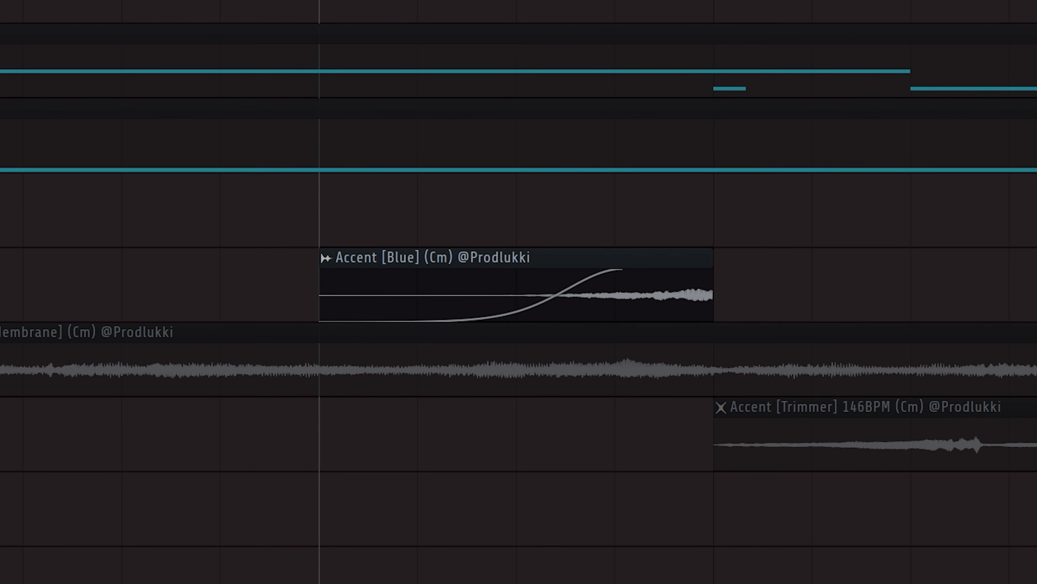
# Listen to the soloed Accent [Blue] clip on Track 11 and return to the chord and lead tracks.
pyautogui.press('space')
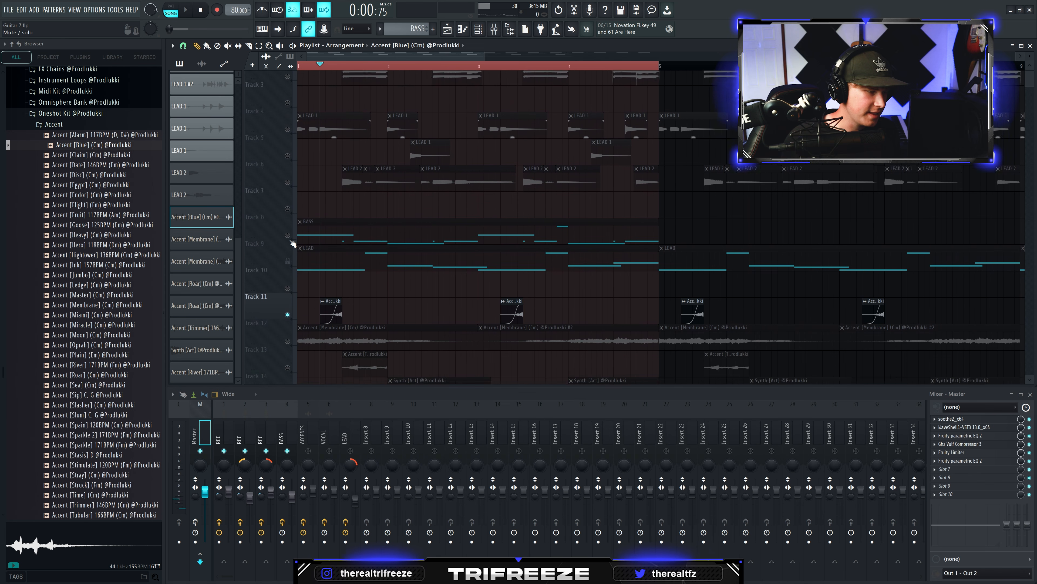
pyautogui.scroll(2, 292, 242)
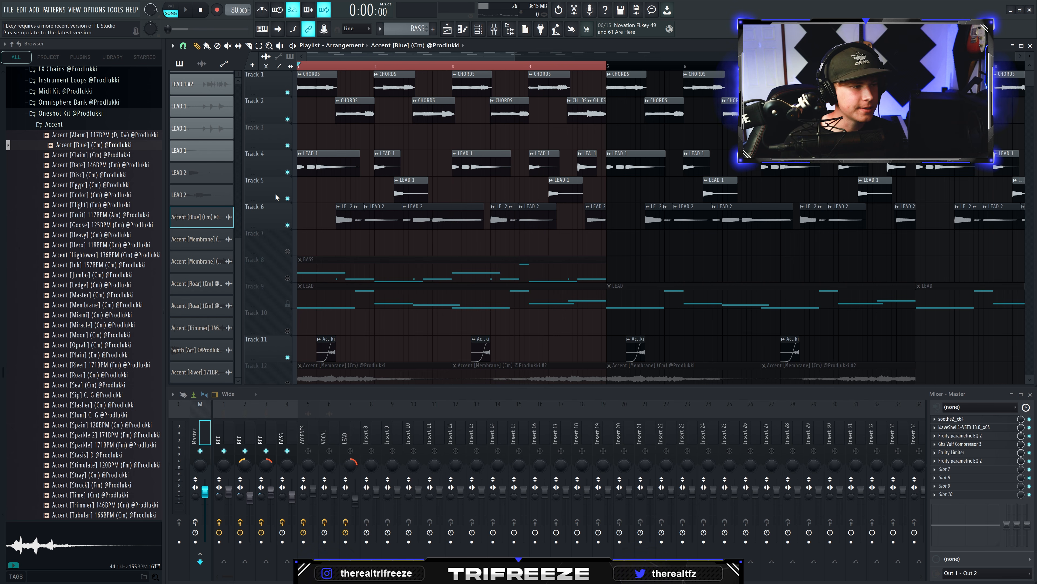
# Play back the chord and lead tracks, then listen to the soloed Accent [Membrane] layer on Track 12.
pyautogui.press('space')
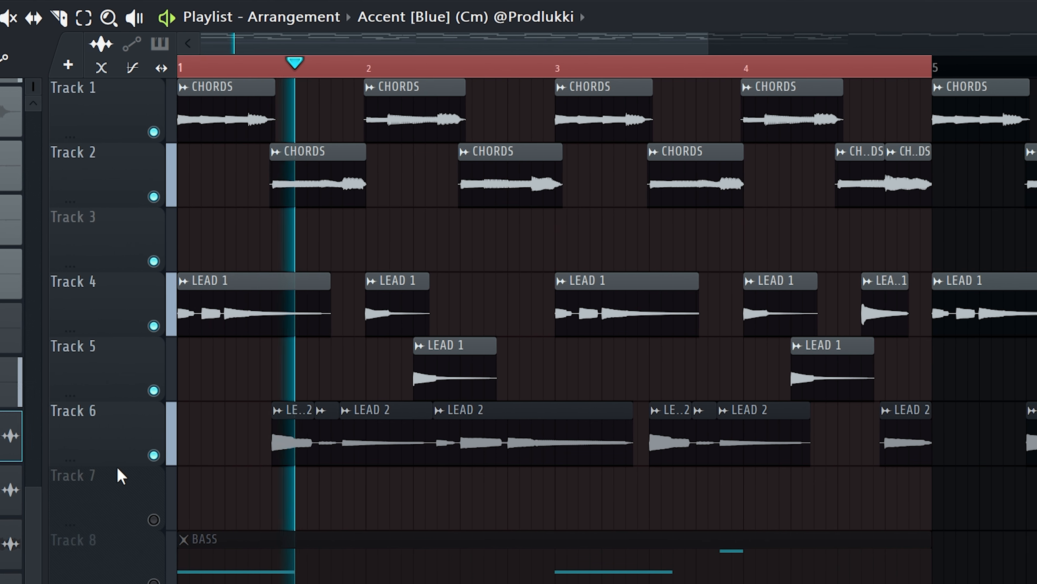
pyautogui.press('space')
pyautogui.press('space')
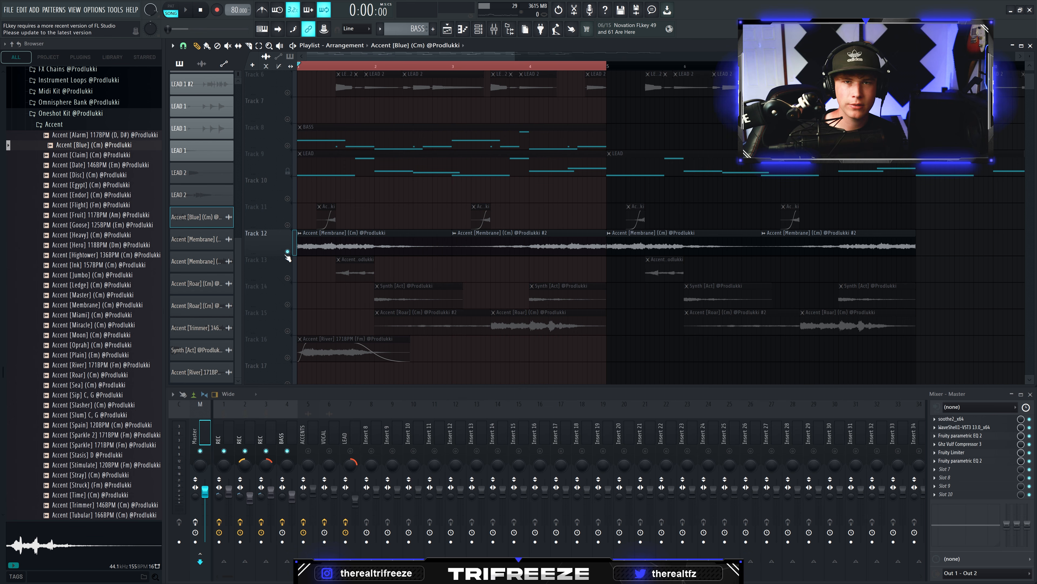
# Review the channel settings of the Accent [Membrane] audio clip on Track 12 and close them.
pyautogui.scroll(3, 276, 246)
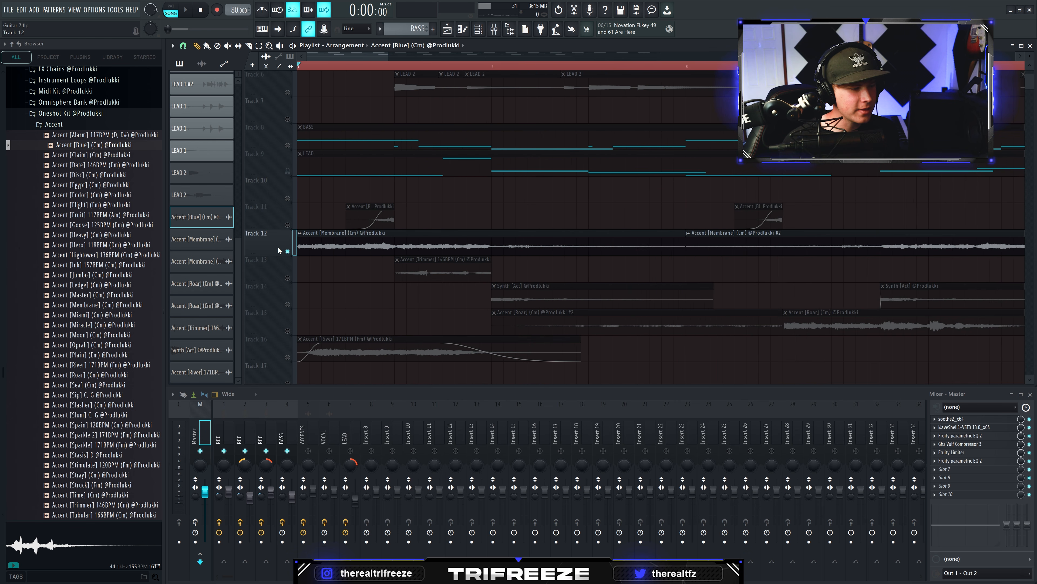
pyautogui.doubleClick(392, 245)
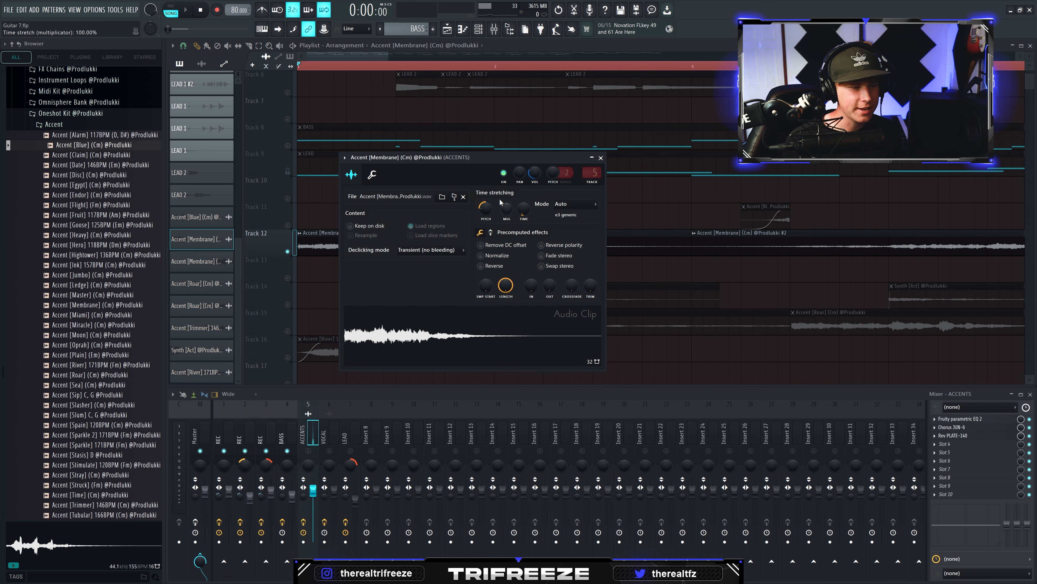
pyautogui.click(601, 158)
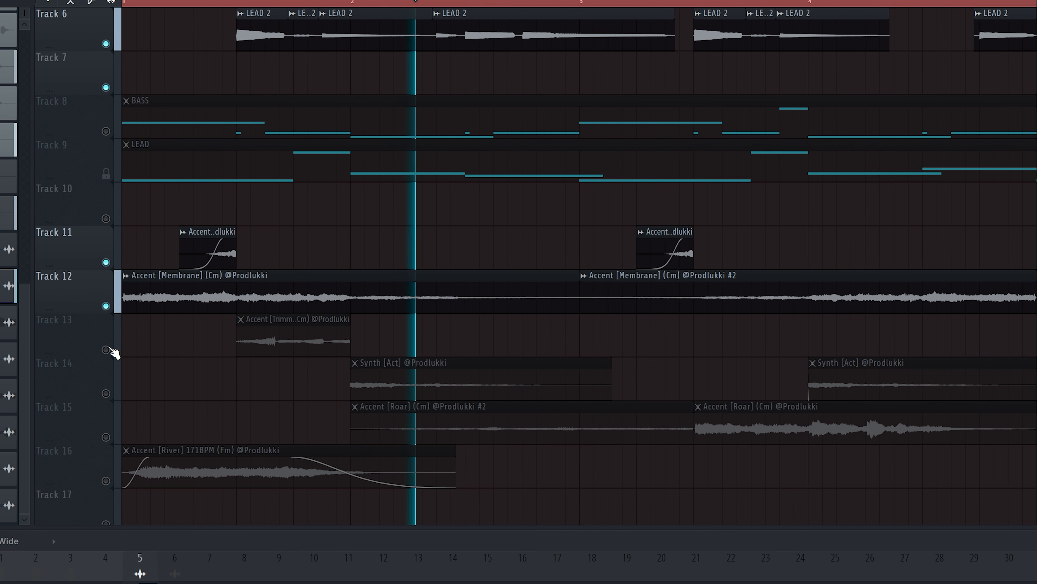
# Listen to the soloed Accent [Trimmer] and Synth [Act] clips on Tracks 13 and 14 and review their channel settings.
pyautogui.rightClick(120, 350)
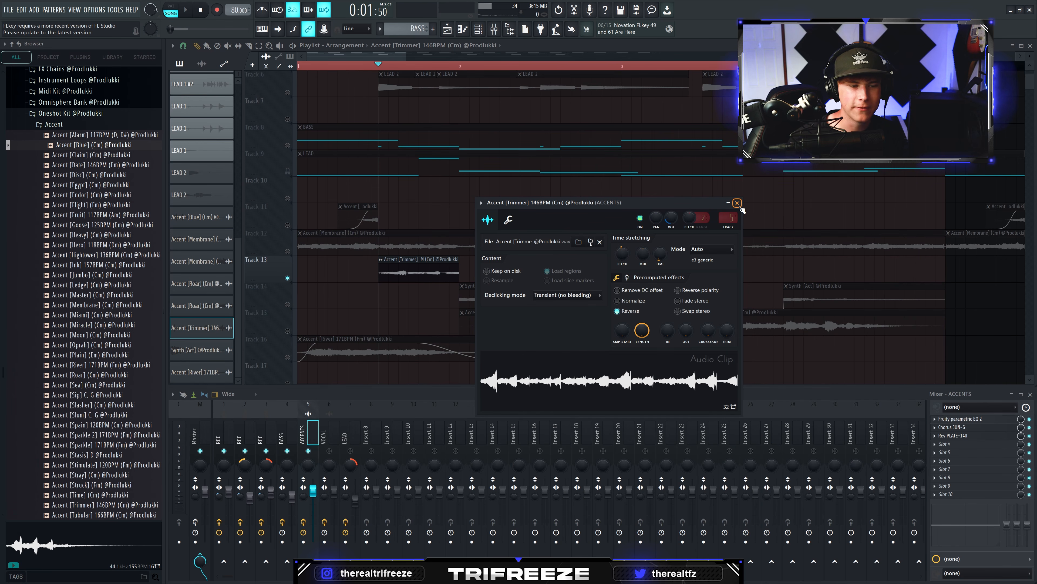
pyautogui.click(737, 203)
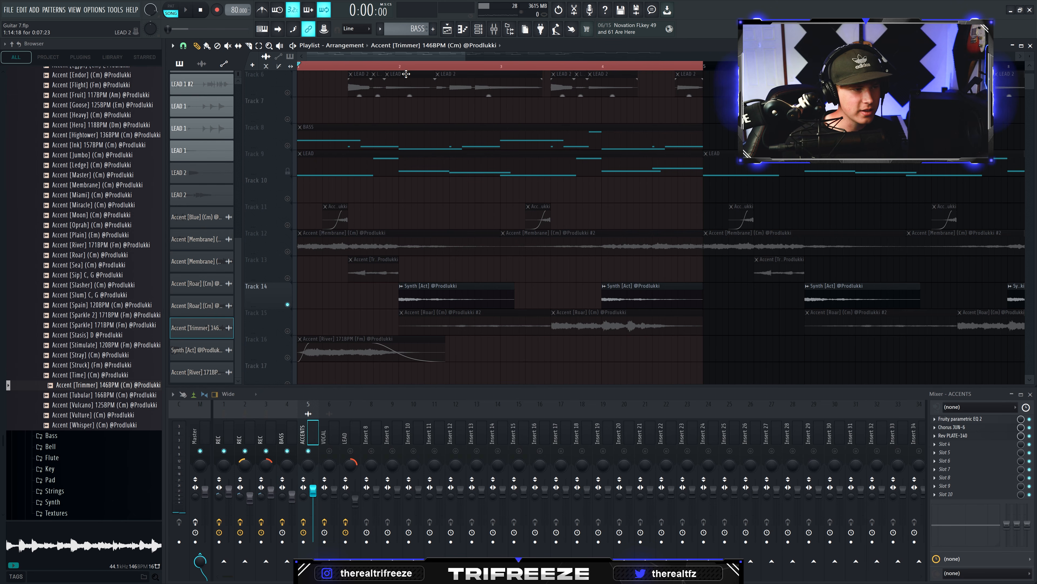
pyautogui.press('space')
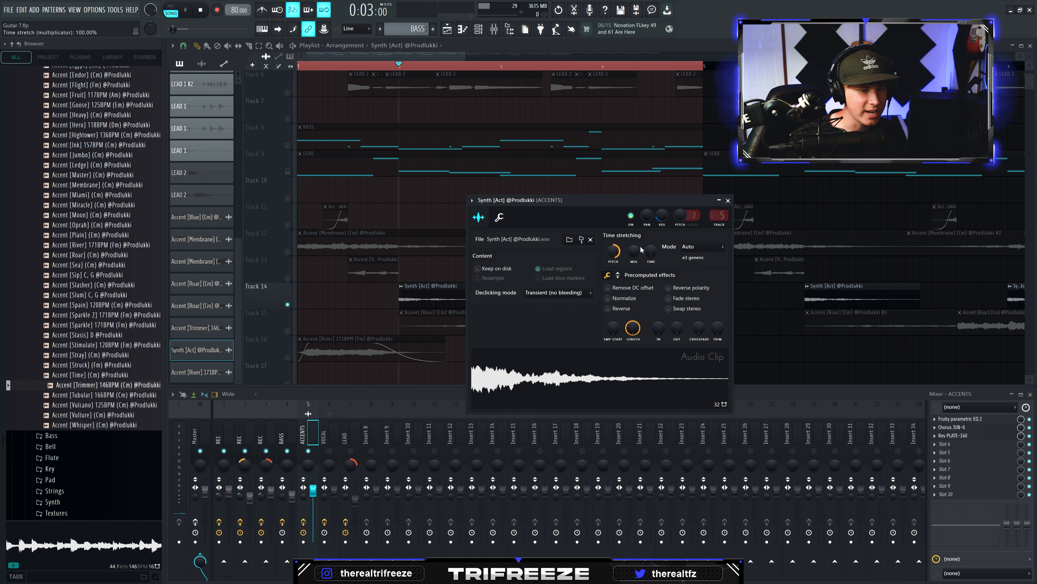
pyautogui.click(729, 200)
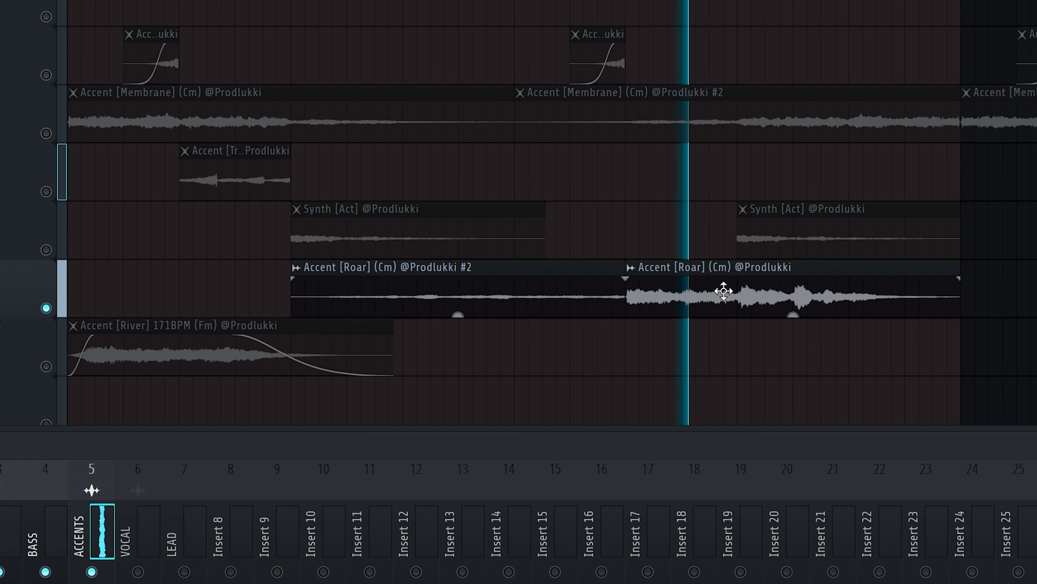
# Inspect the channel settings of both Accent [Roar] clips on Track 15.
pyautogui.doubleClick(695, 287)
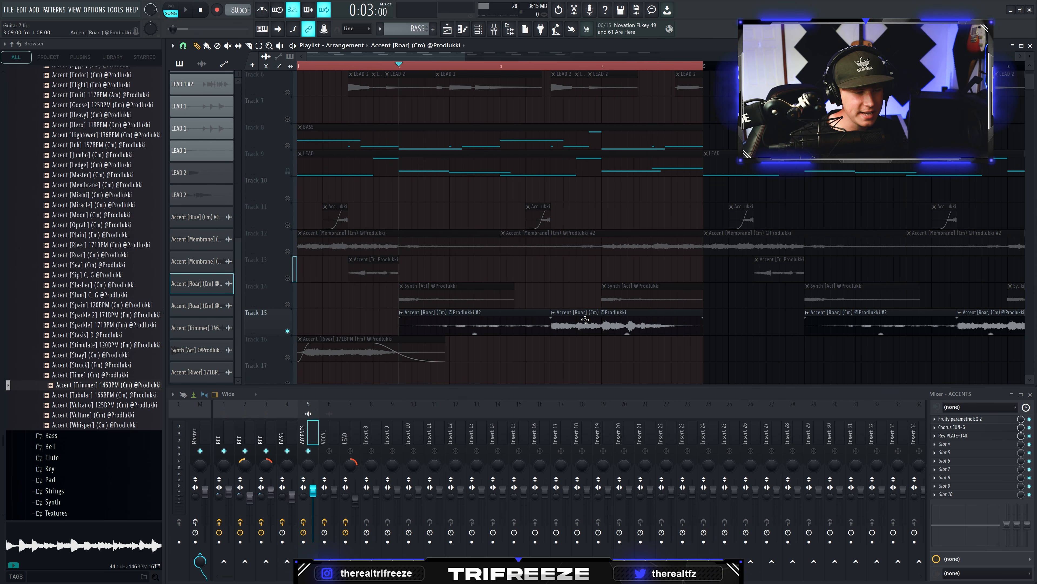
pyautogui.doubleClick(463, 325)
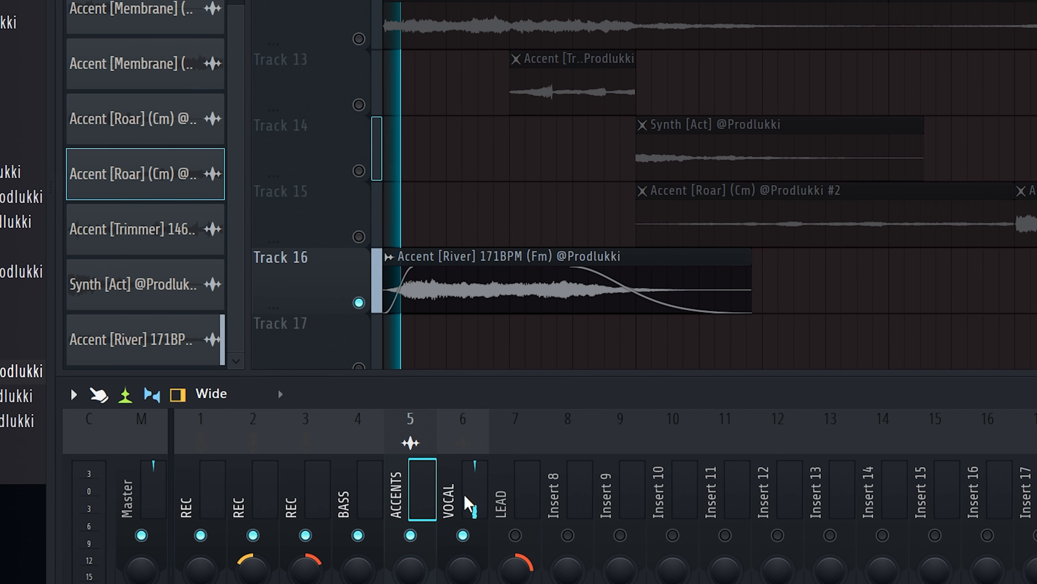
# Examine the Fruity parametric EQ 2 curves on the VOCAL and ACCENTS mixer tracks and close both.
pyautogui.click(332, 436)
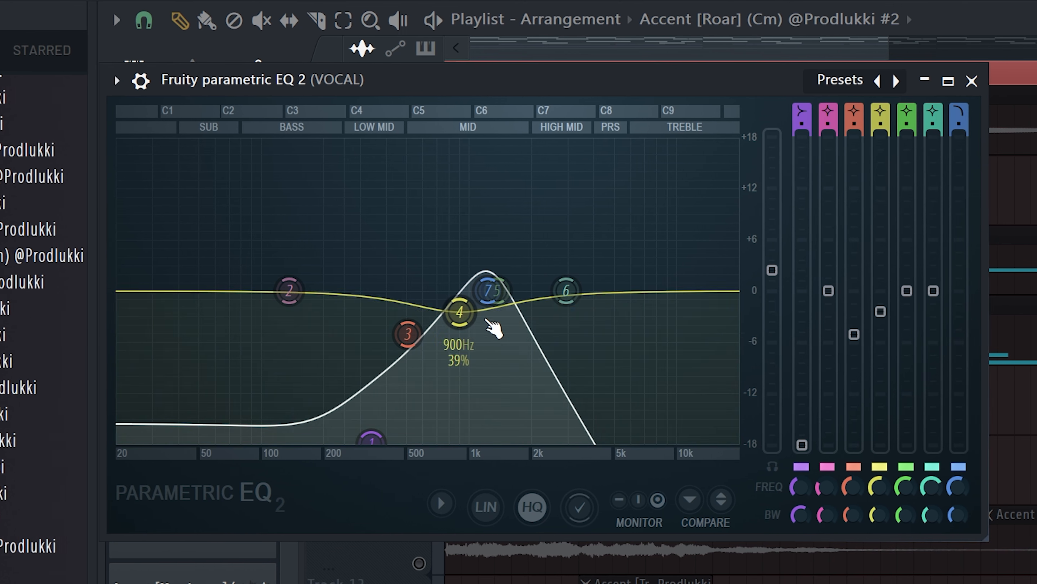
pyautogui.click(947, 81)
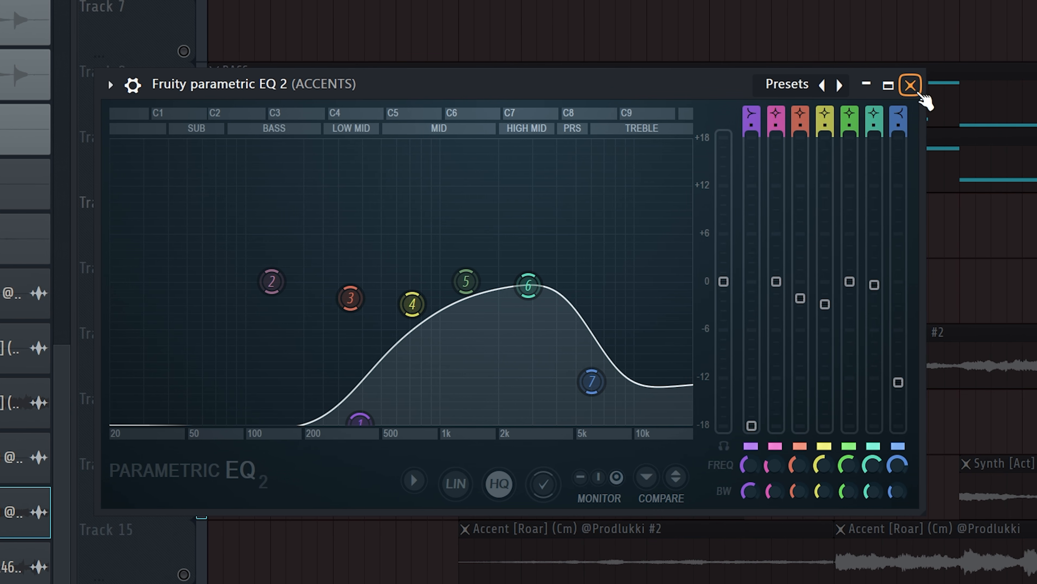
pyautogui.click(926, 85)
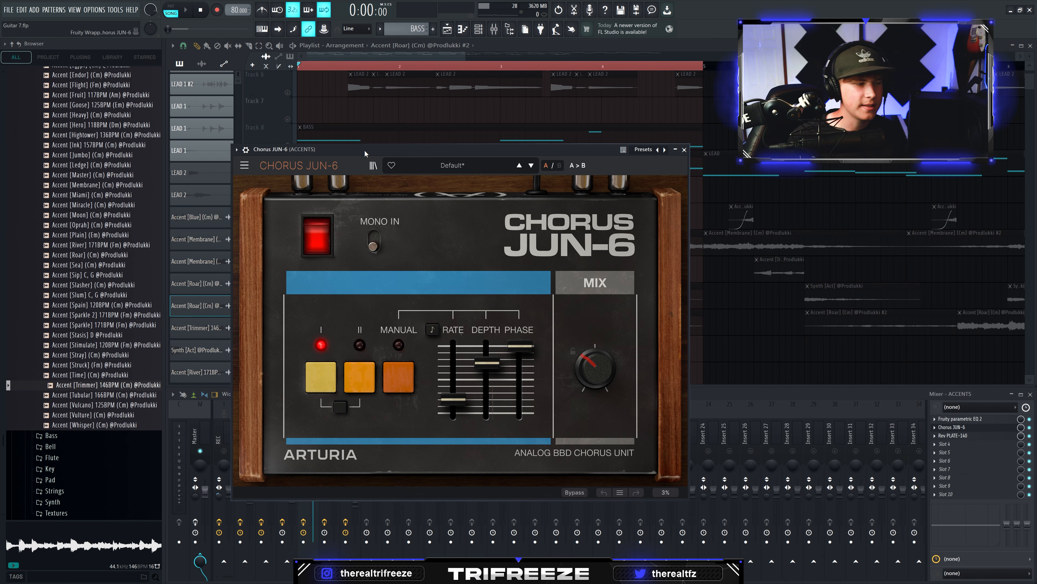
# Raise the Mix amount of Chorus JUN-6 on the ACCENTS mixer track and listen to the full arrangement.
pyautogui.moveTo(365, 153); pyautogui.dragTo(374, 113)
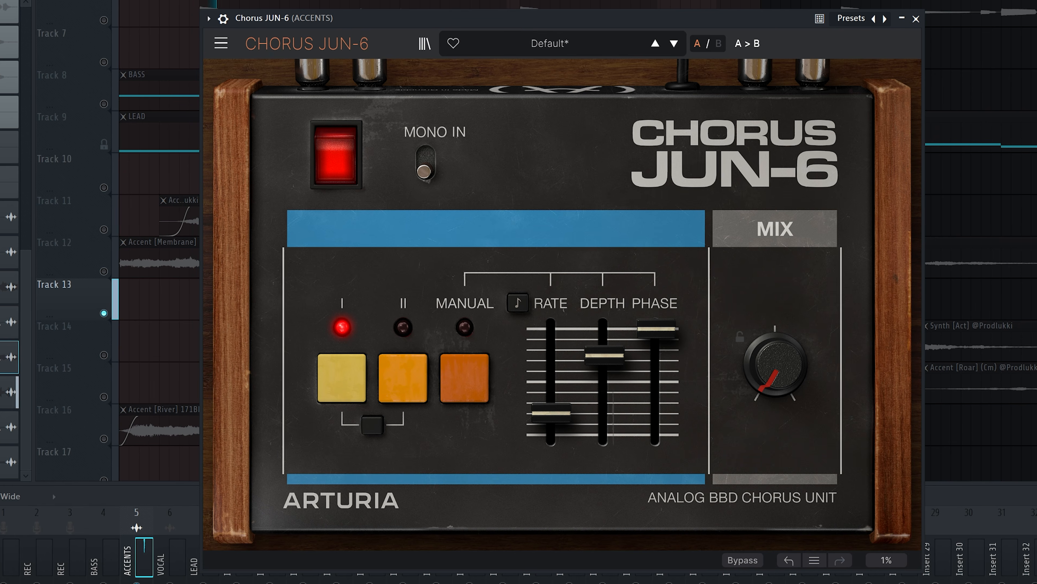
pyautogui.moveTo(774, 370); pyautogui.dragTo(737, 321)
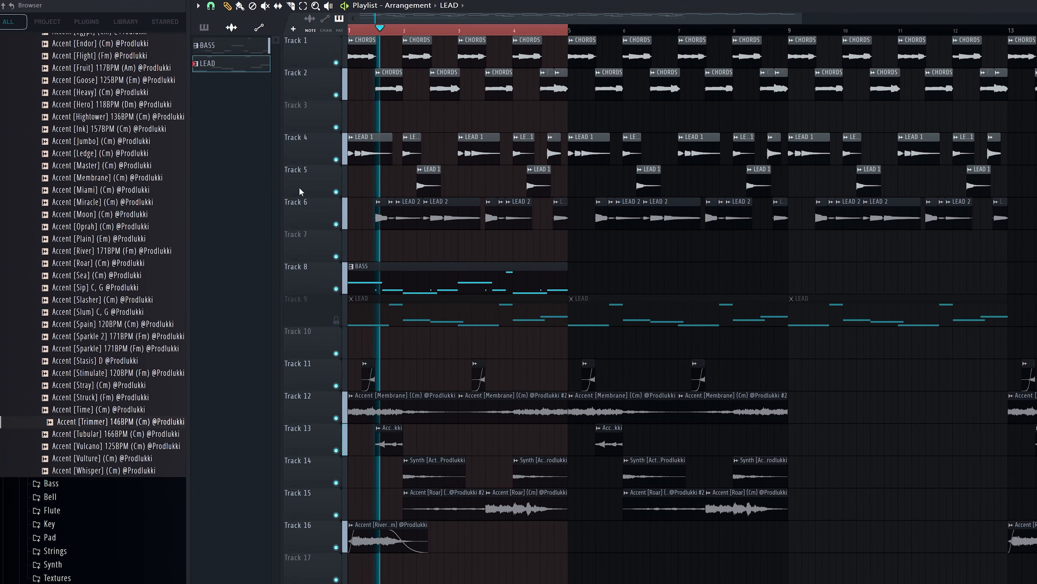
pyautogui.scroll(1, 300, 192)
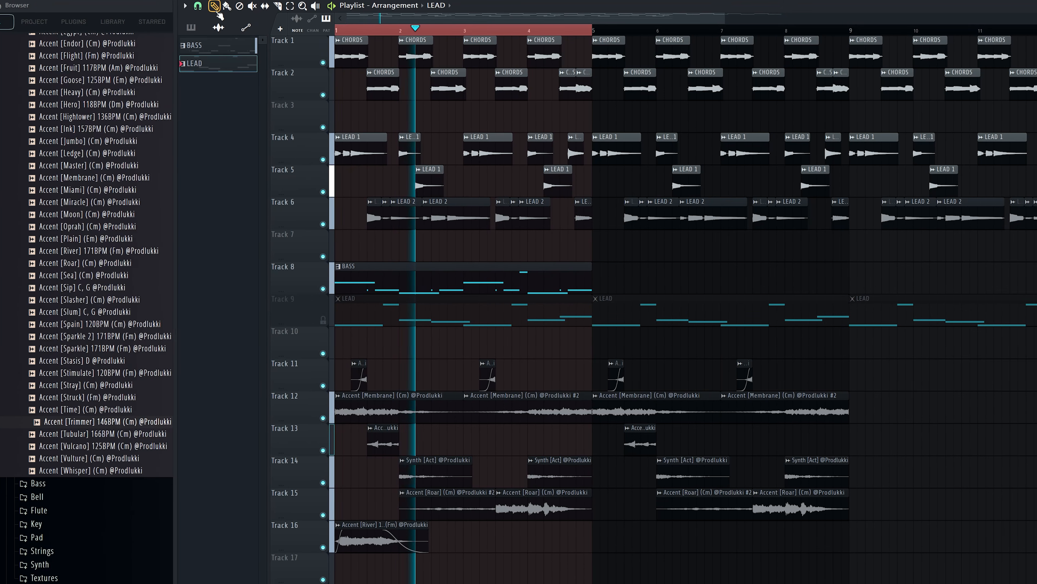